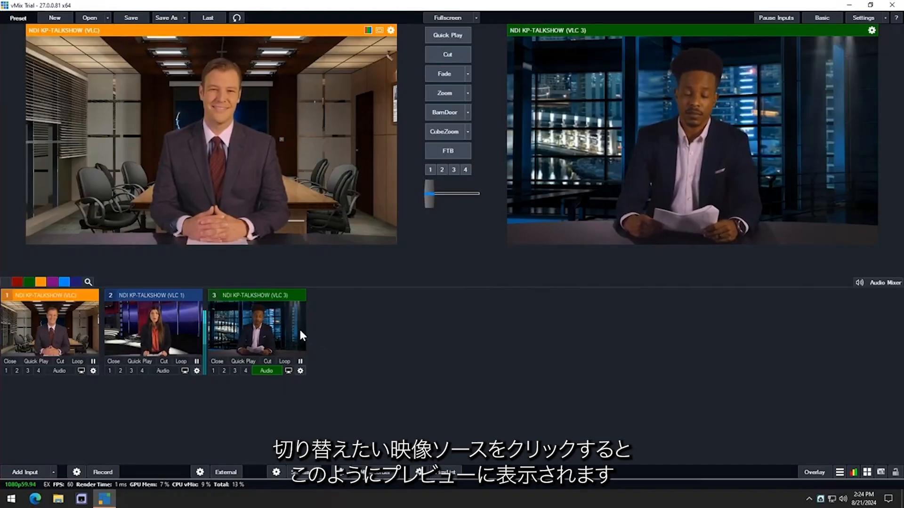
# Step: Put input 2 in preview and send it to the output with the Zoom transition
pyautogui.click(149, 327)
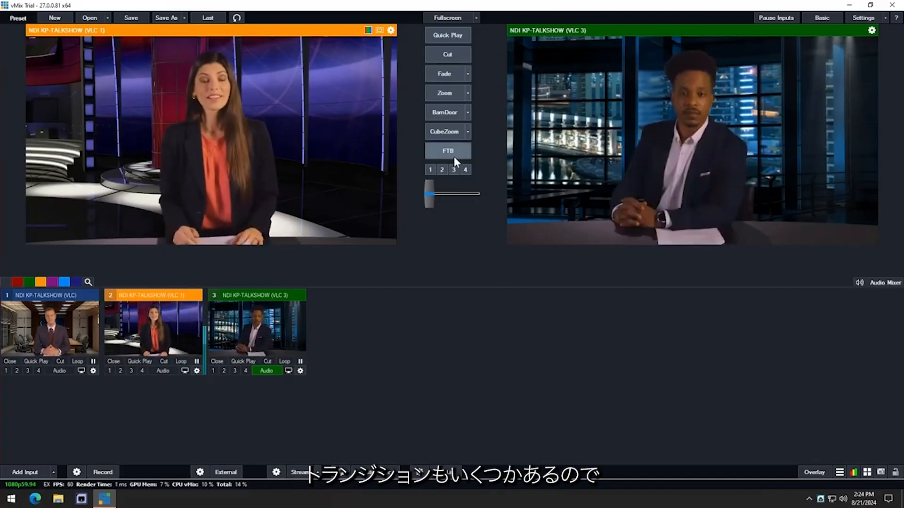
pyautogui.click(442, 94)
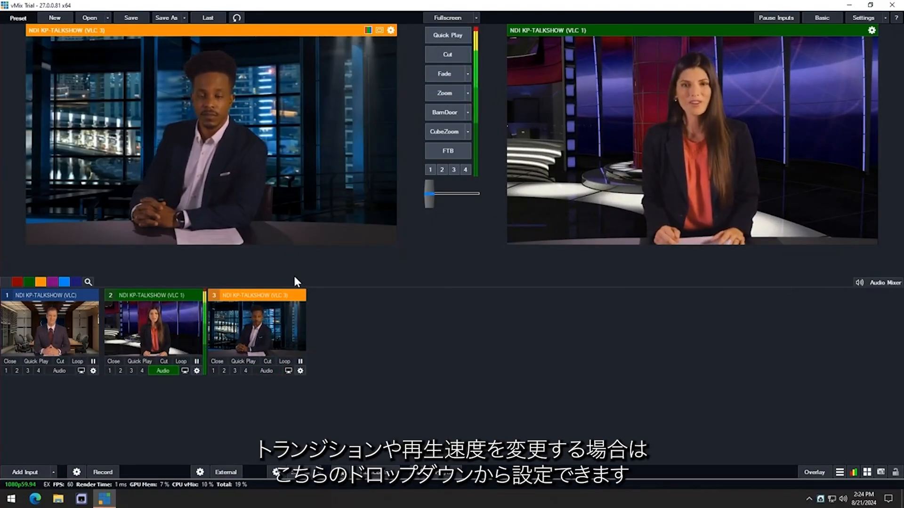
# Step: Put input 1 in preview and open the BarnDoor transition's effect and duration choices, picking the 1000-millisecond duration entry
pyautogui.click(38, 320)
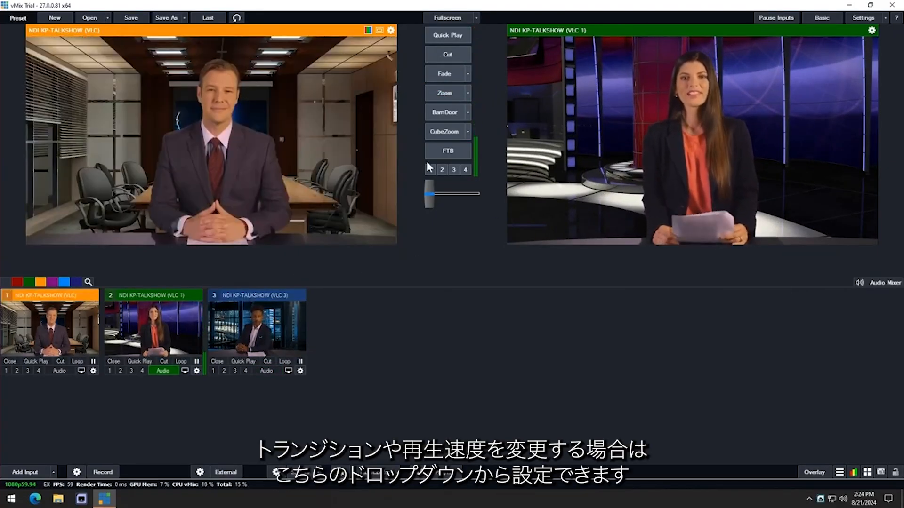
pyautogui.click(468, 112)
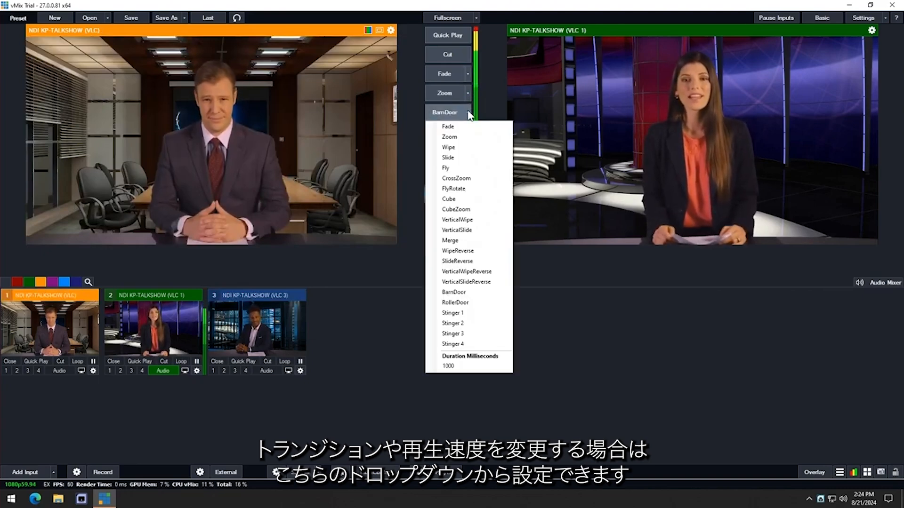
pyautogui.click(460, 367)
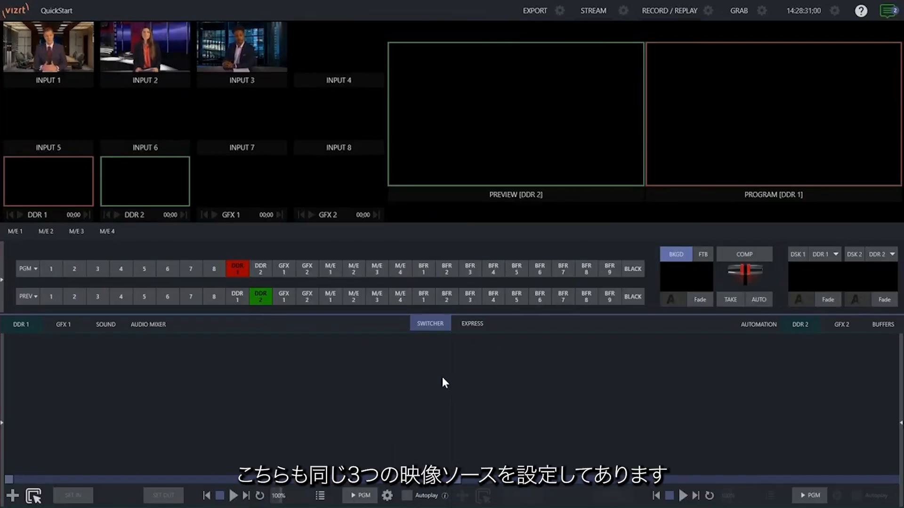
# Step: Switch to the Vizrt switcher, put Input 1 in preview, and bring it to program automatically with the Circle(H) transition
pyautogui.moveTo(175, 54)
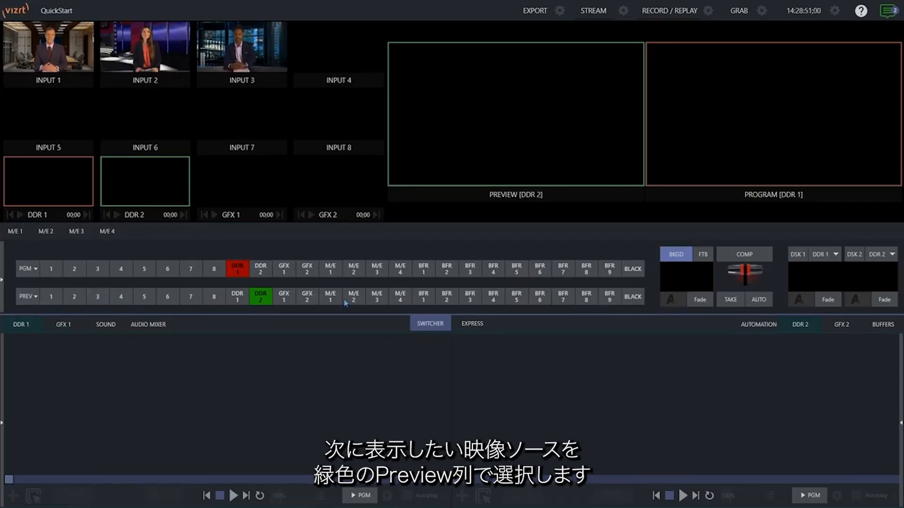
pyautogui.click(52, 297)
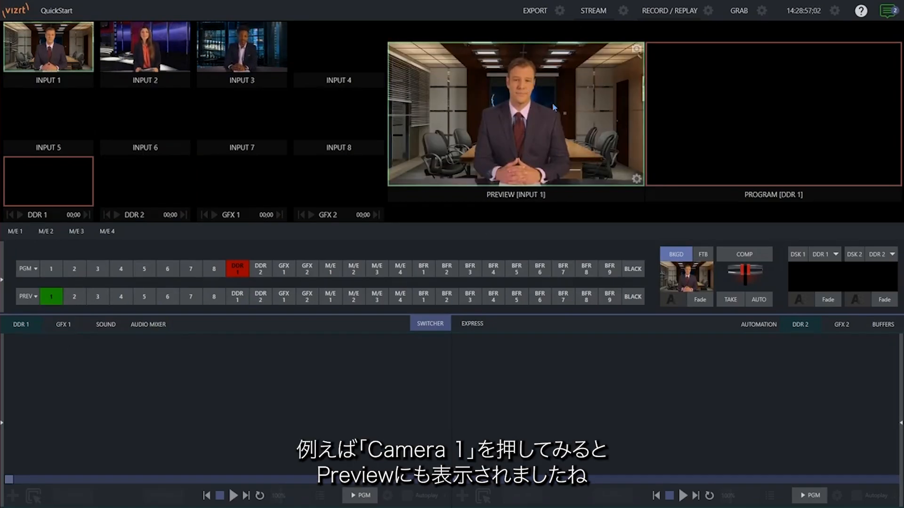
pyautogui.click(672, 299)
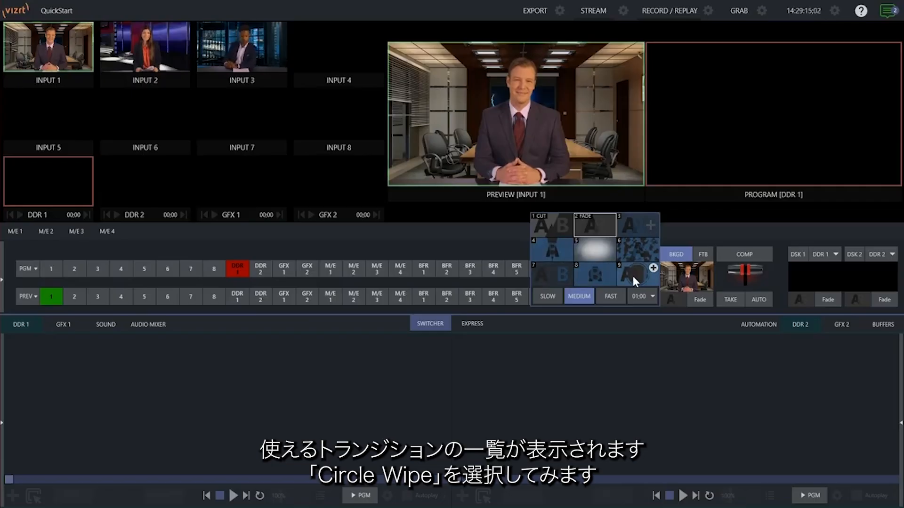
pyautogui.click(594, 277)
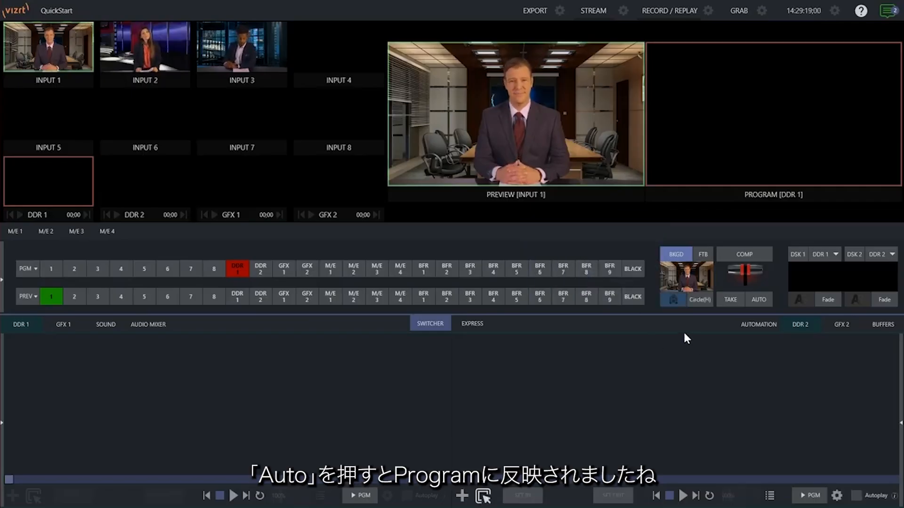
pyautogui.click(764, 301)
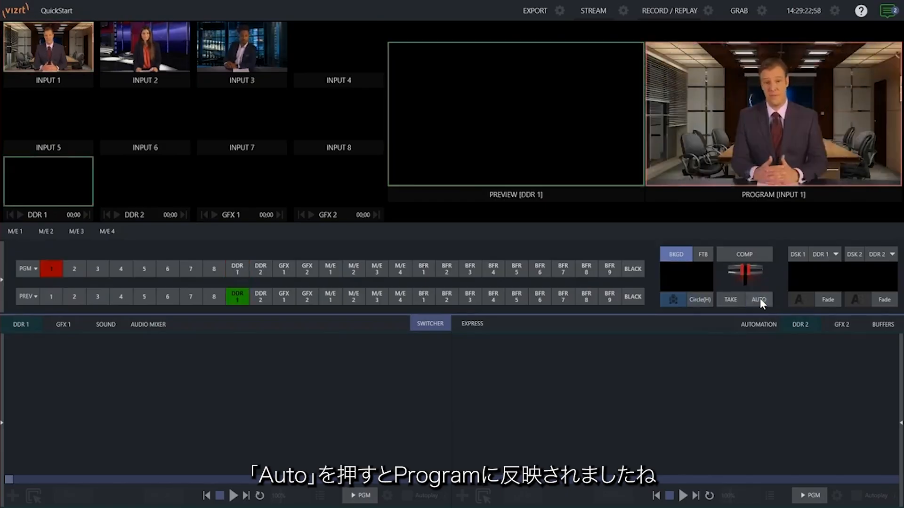
# Step: Put Input 2 in preview and bring it to program automatically with the CW Fan B(H) transition
pyautogui.click(76, 299)
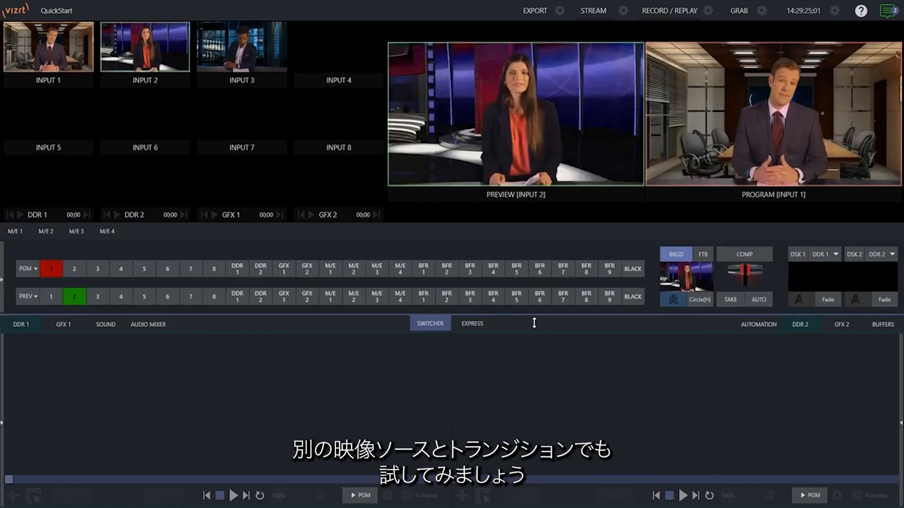
pyautogui.click(678, 301)
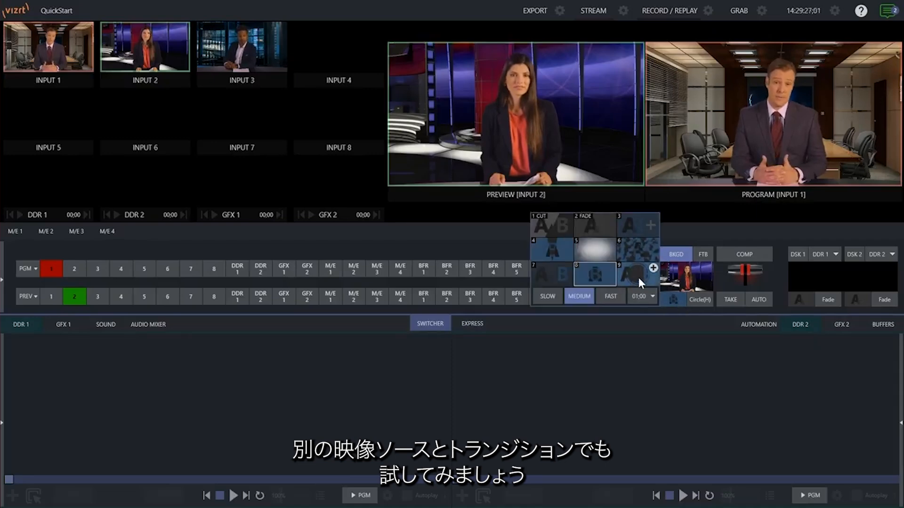
pyautogui.click(552, 250)
pyautogui.click(759, 300)
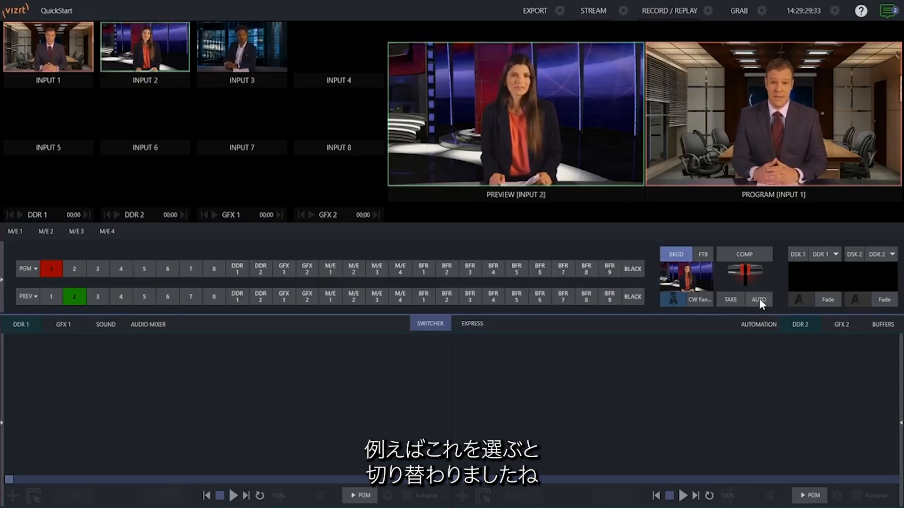
# Step: Examine the Clock, Pinwheel and Split transition categories in the Media Browser, then close it without choosing one
pyautogui.click(670, 300)
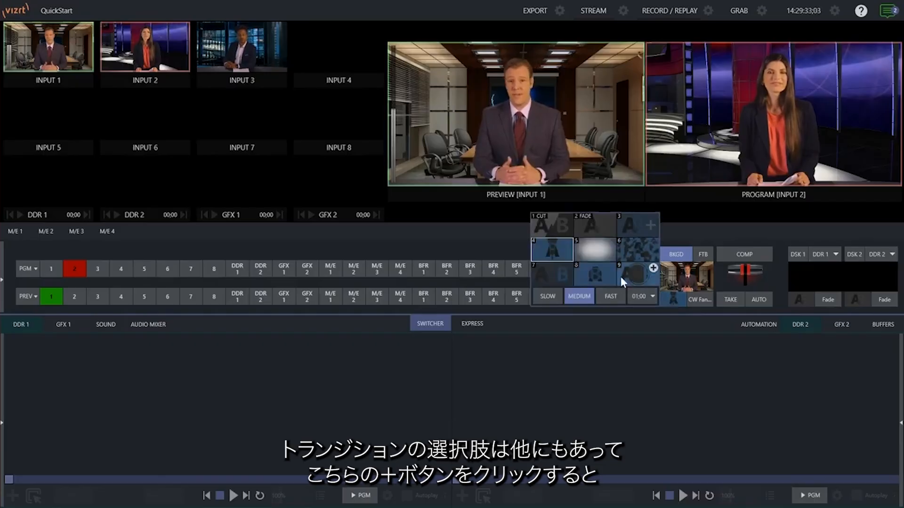
pyautogui.click(610, 244)
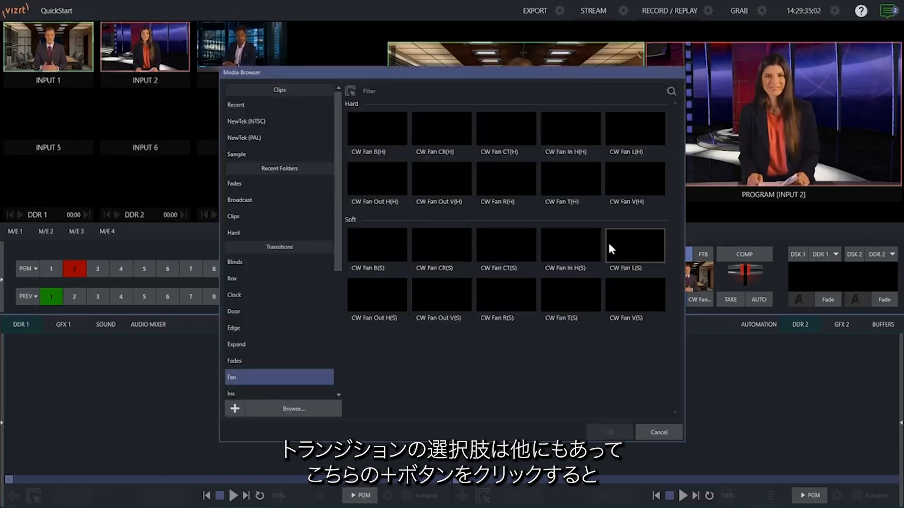
pyautogui.click(254, 283)
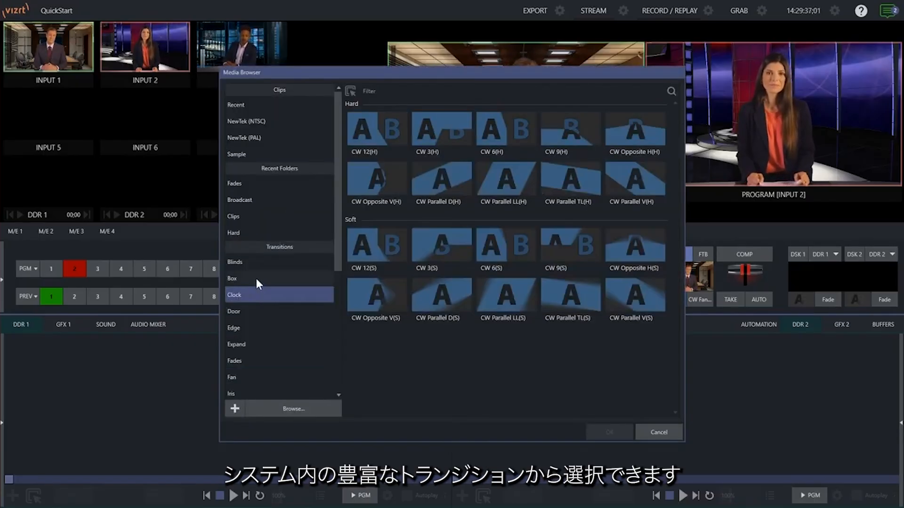
pyautogui.moveTo(340, 224); pyautogui.dragTo(289, 297)
pyautogui.click(271, 282)
pyautogui.click(262, 315)
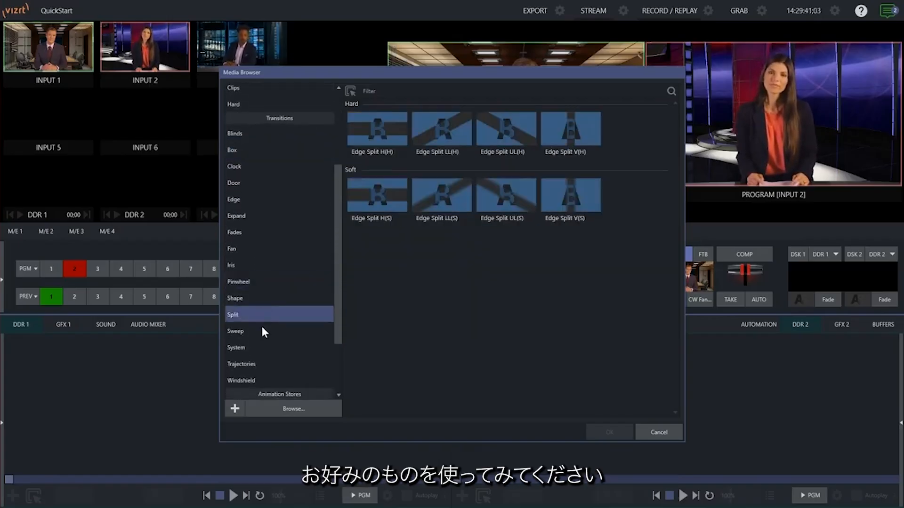
pyautogui.click(649, 432)
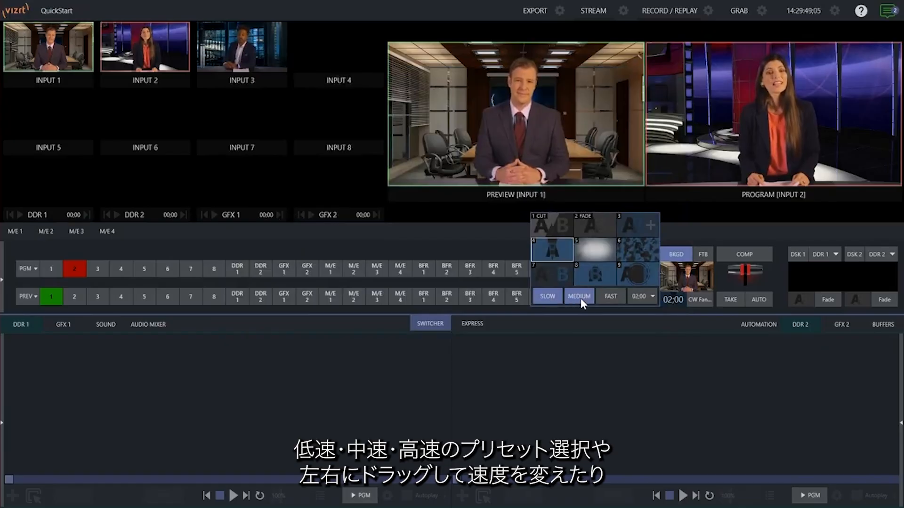
# Step: Set the background transition's duration to 45 frames and bring Input 1 to program automatically
pyautogui.click(606, 297)
pyautogui.moveTo(636, 296); pyautogui.dragTo(609, 300)
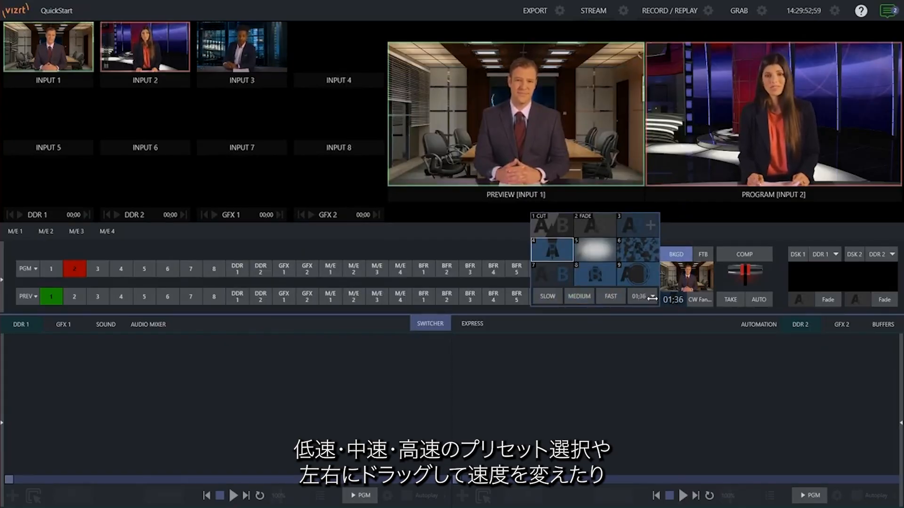
pyautogui.moveTo(644, 298); pyautogui.dragTo(637, 298)
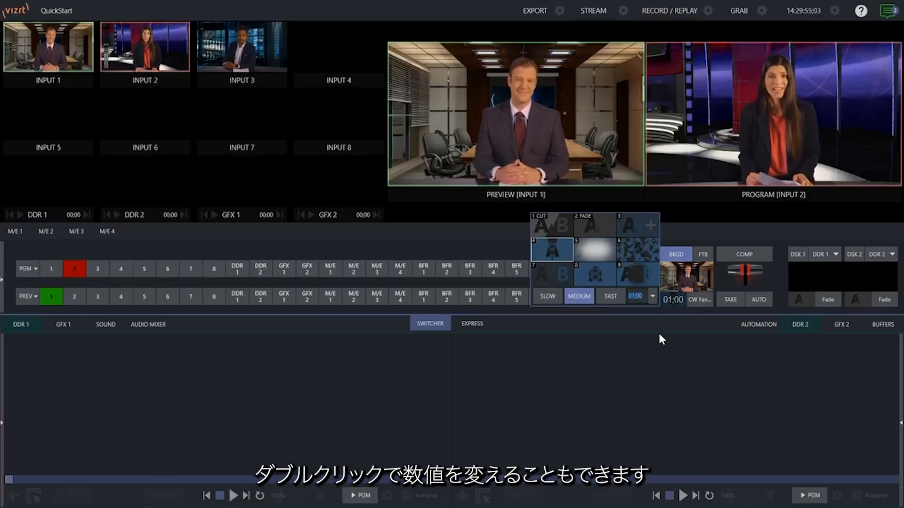
pyautogui.write('45')
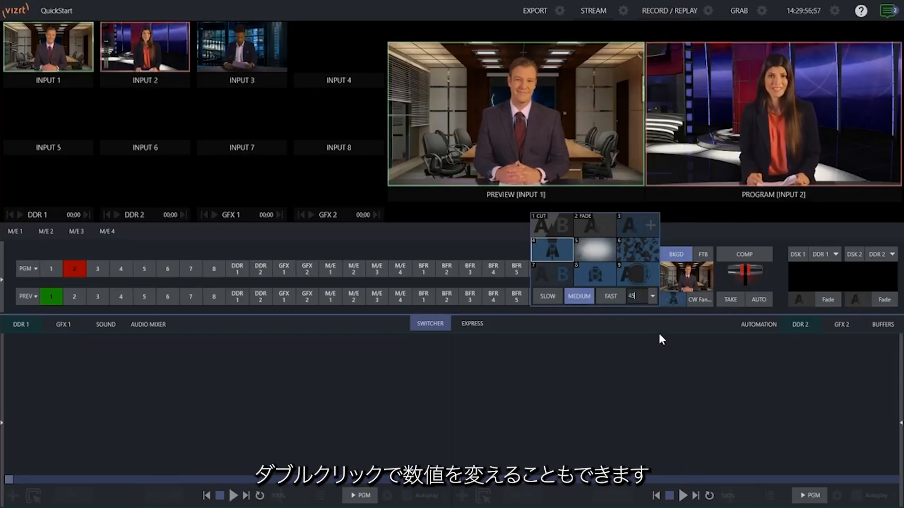
pyautogui.press('Return')
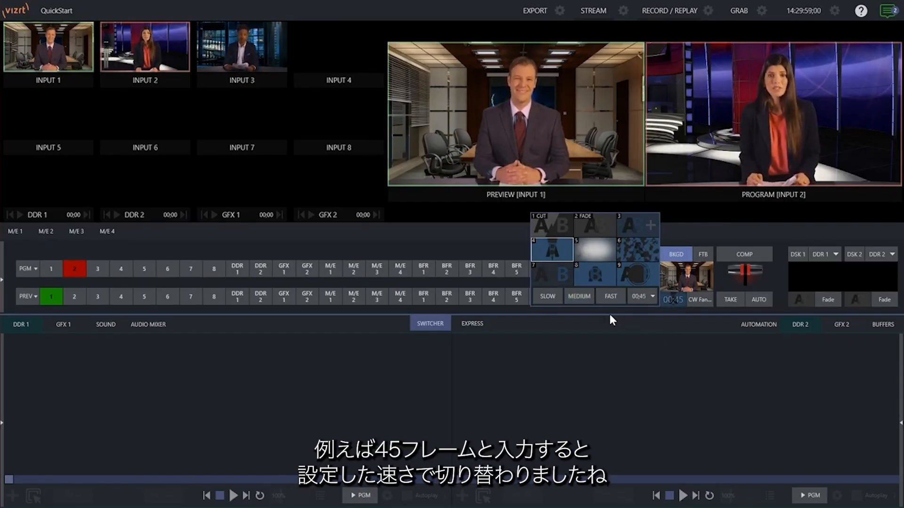
pyautogui.click(761, 298)
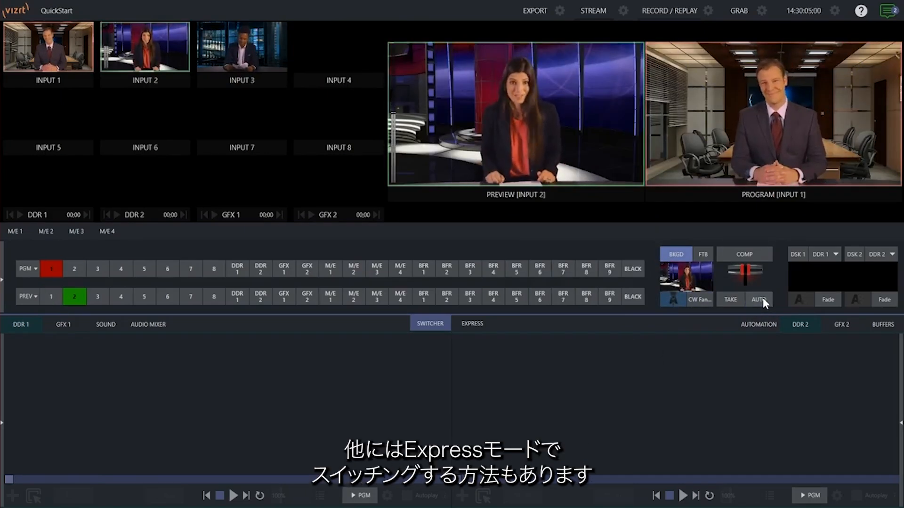
# Step: Change the switcher to Express mode and send Input 2, then Input 3, to program with the CW Fan B(H) transition
pyautogui.click(466, 323)
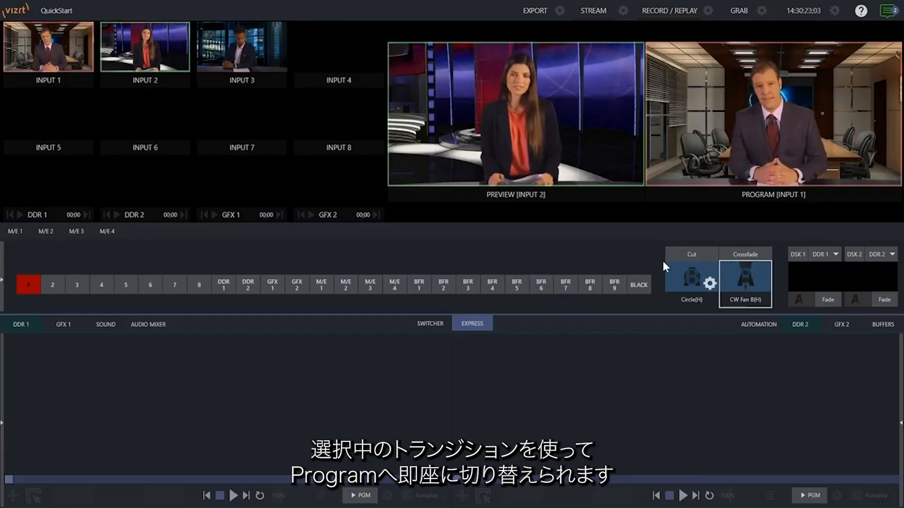
pyautogui.click(55, 287)
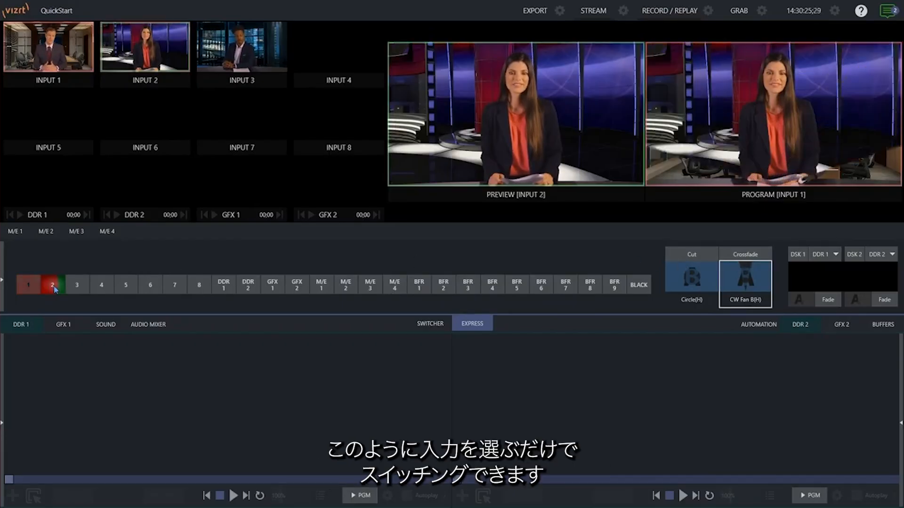
pyautogui.click(77, 285)
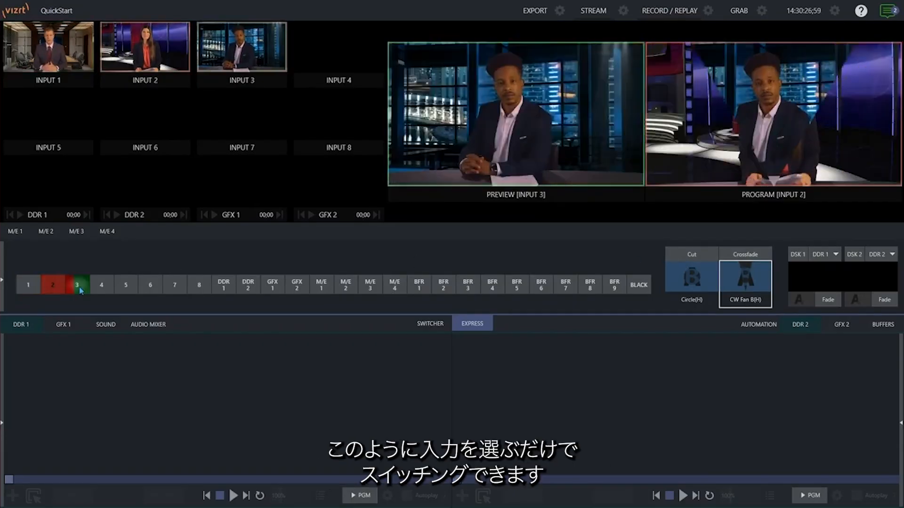
# Step: Select the Circle(H) transition and send Input 1 directly to program
pyautogui.click(703, 284)
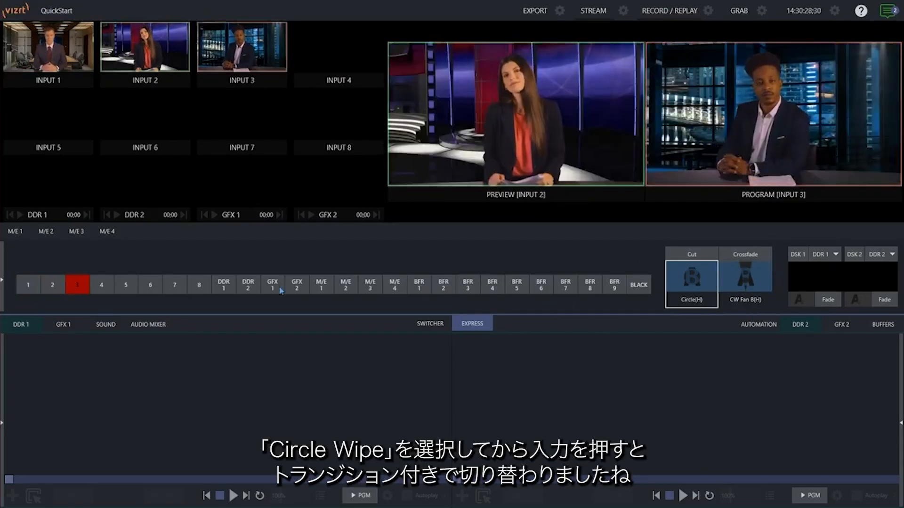
pyautogui.click(28, 284)
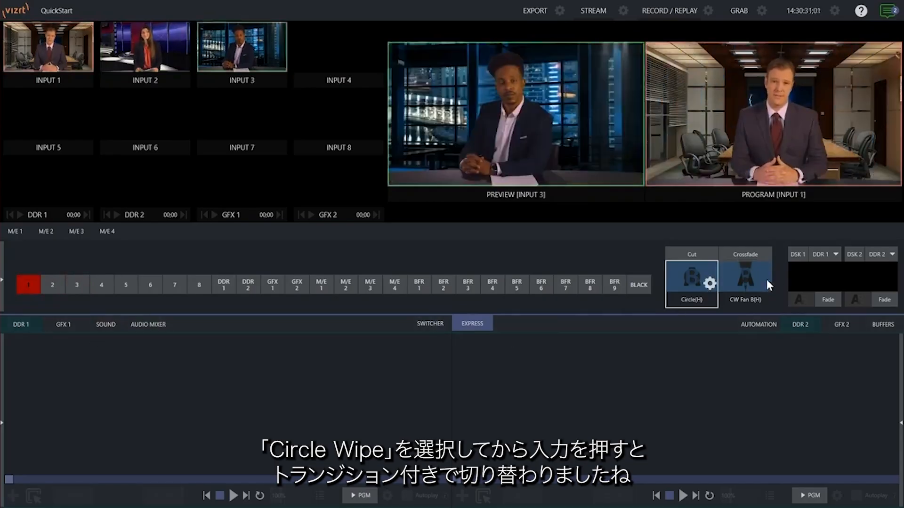
# Step: Open the Circle(H) transition's settings, then try Crossfade and set the Express transition to Cut
pyautogui.click(709, 283)
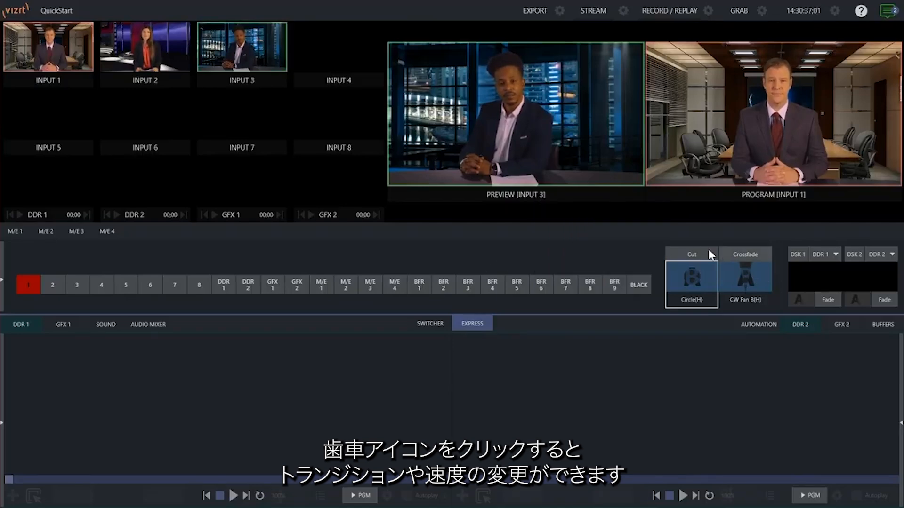
pyautogui.click(748, 255)
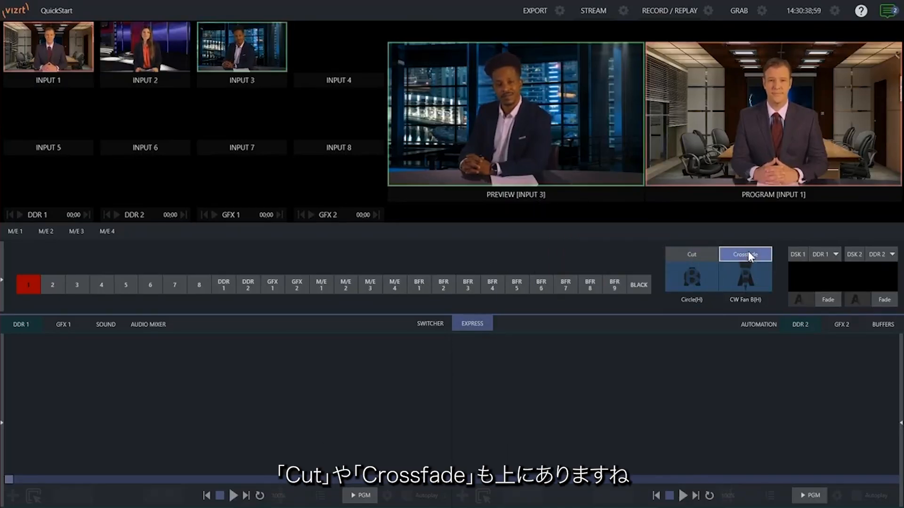
pyautogui.click(706, 257)
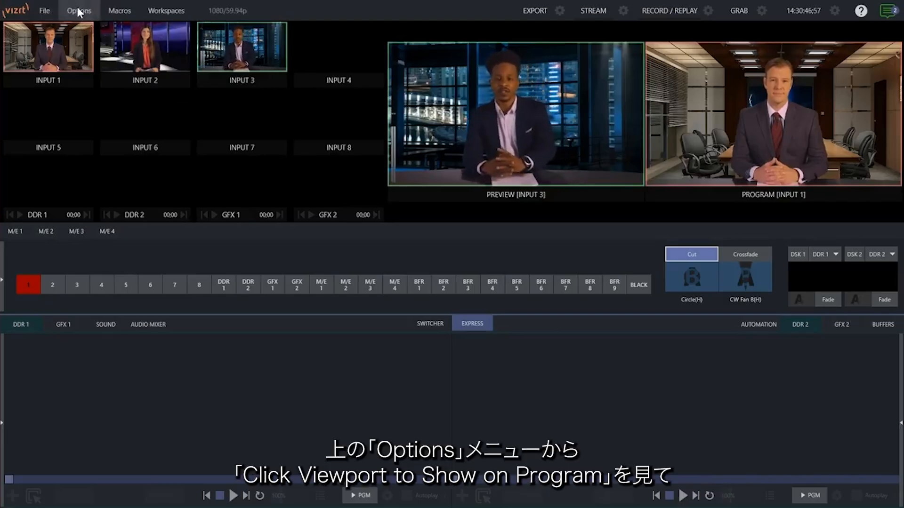
# Step: Check the Click Viewport to Show on PGM option and cut to Input 2 from its multiview viewport
pyautogui.click(81, 10)
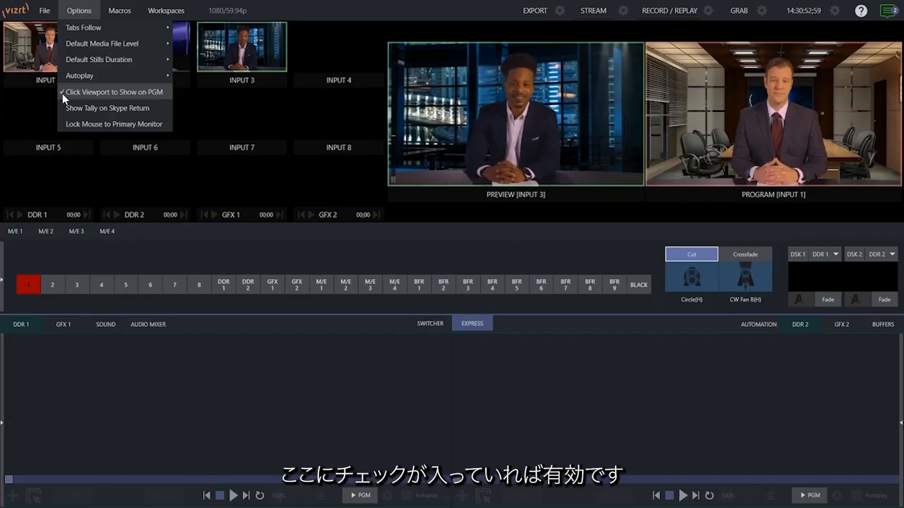
pyautogui.click(271, 1)
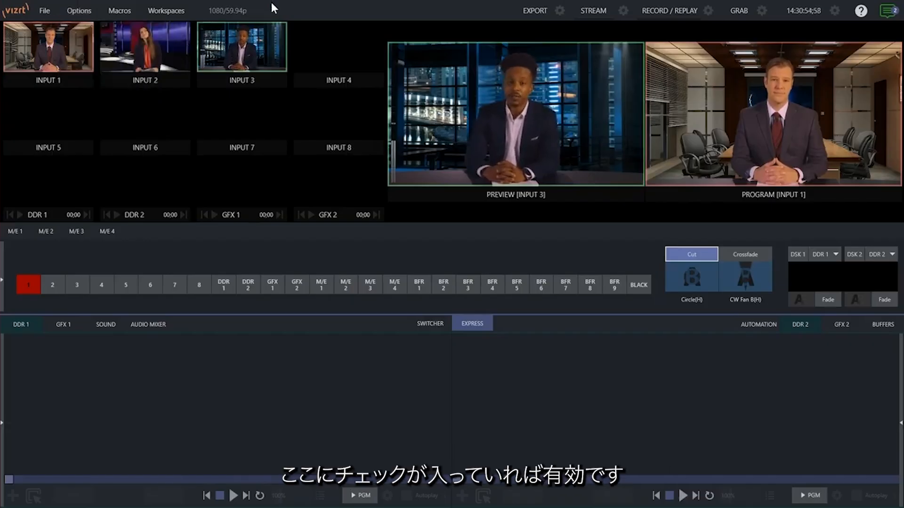
pyautogui.moveTo(170, 54)
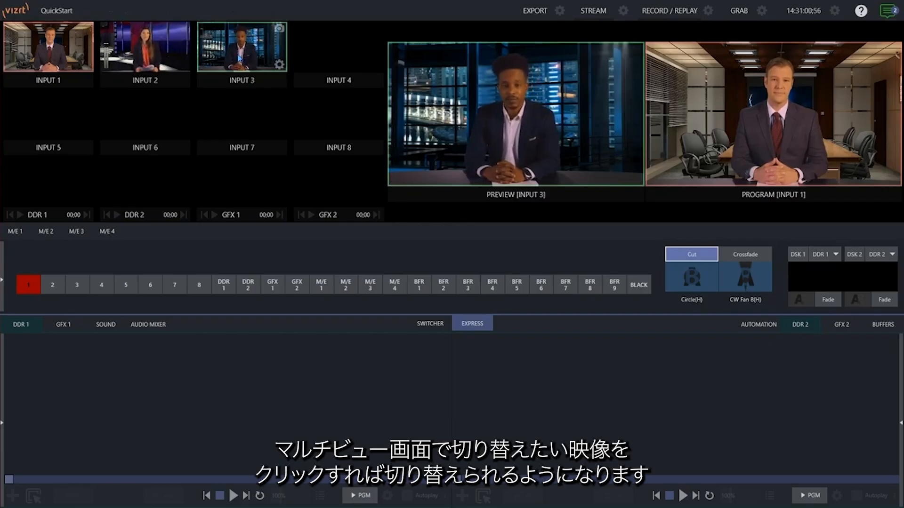
pyautogui.click(145, 45)
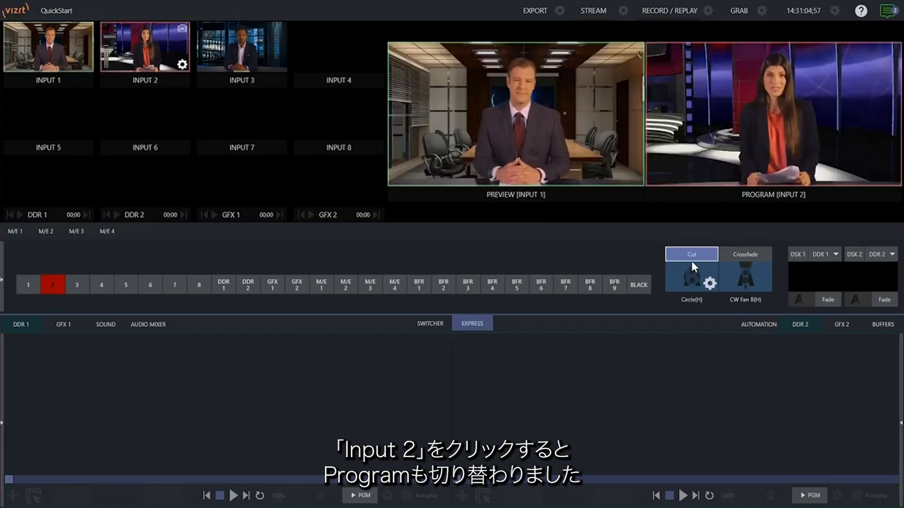
# Step: From the multiview viewports, send Input 3 to program with Crossfade and Input 1 with Circle(H)
pyautogui.click(738, 256)
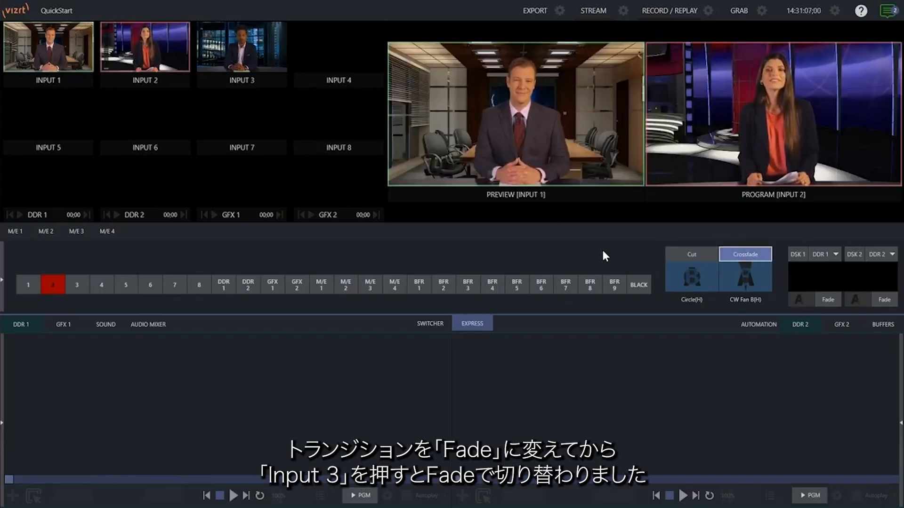
pyautogui.click(254, 51)
pyautogui.click(691, 282)
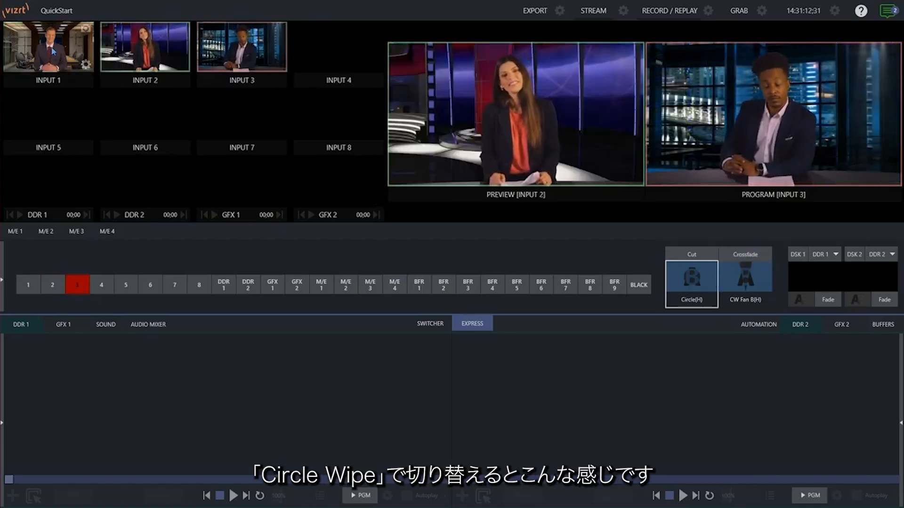
pyautogui.click(71, 61)
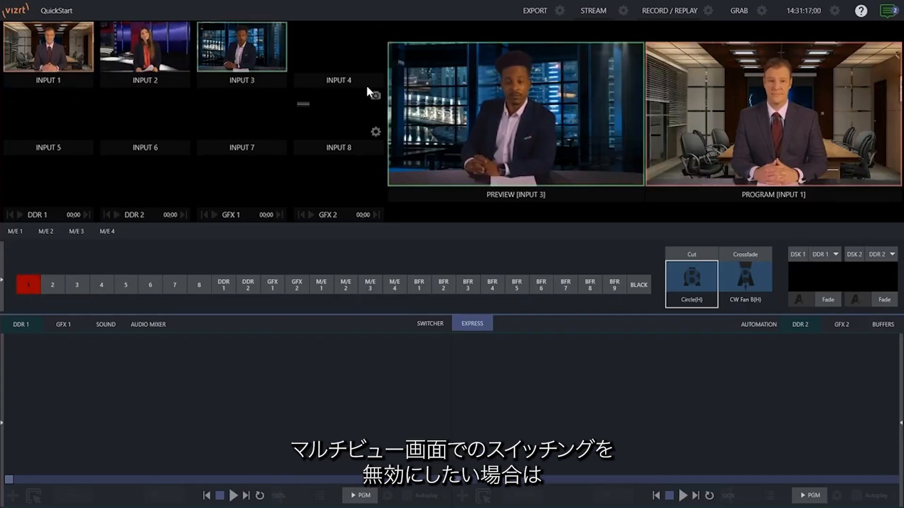
# Step: Disable the Click Viewport to Show on PGM option and recheck its state
pyautogui.click(87, 9)
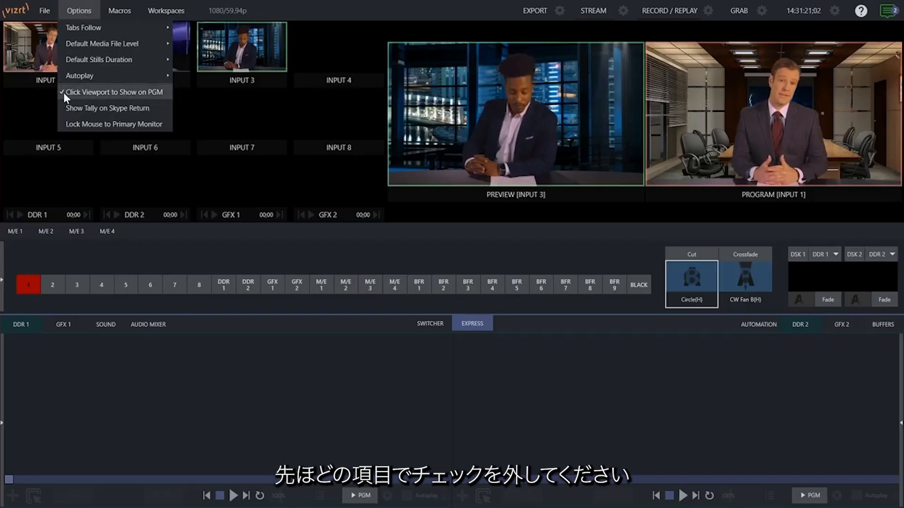
pyautogui.click(110, 92)
pyautogui.click(83, 6)
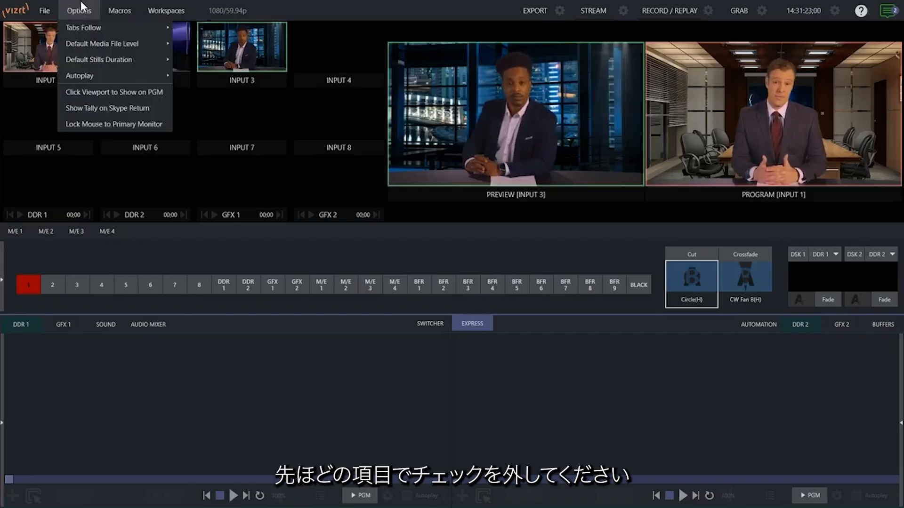